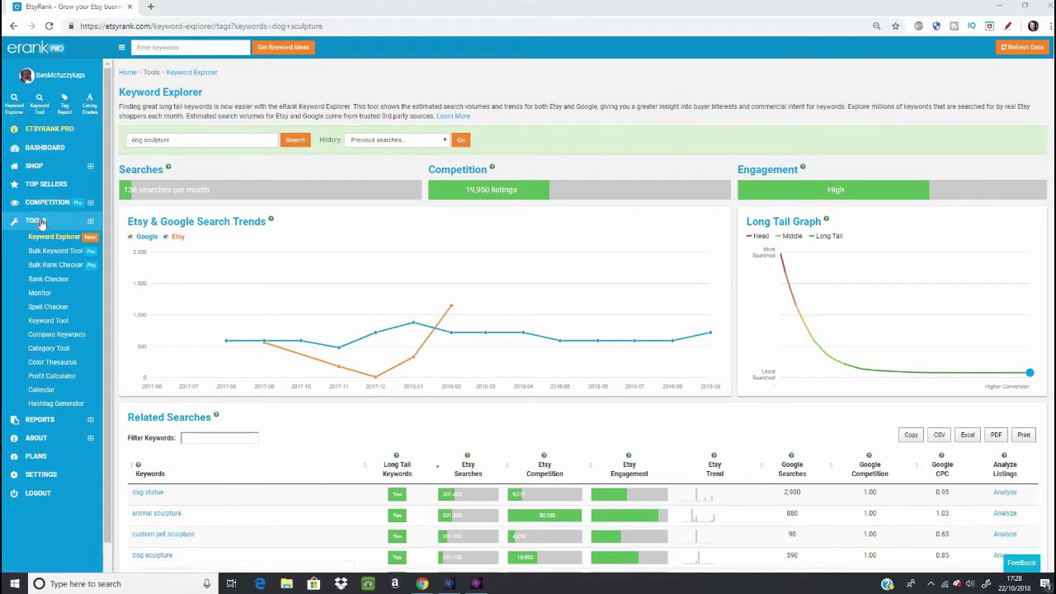
Open the Rank Checker and search the keyword "miniature dog" for the prefilled shop with shop location United Kingdom.
click(49, 280)
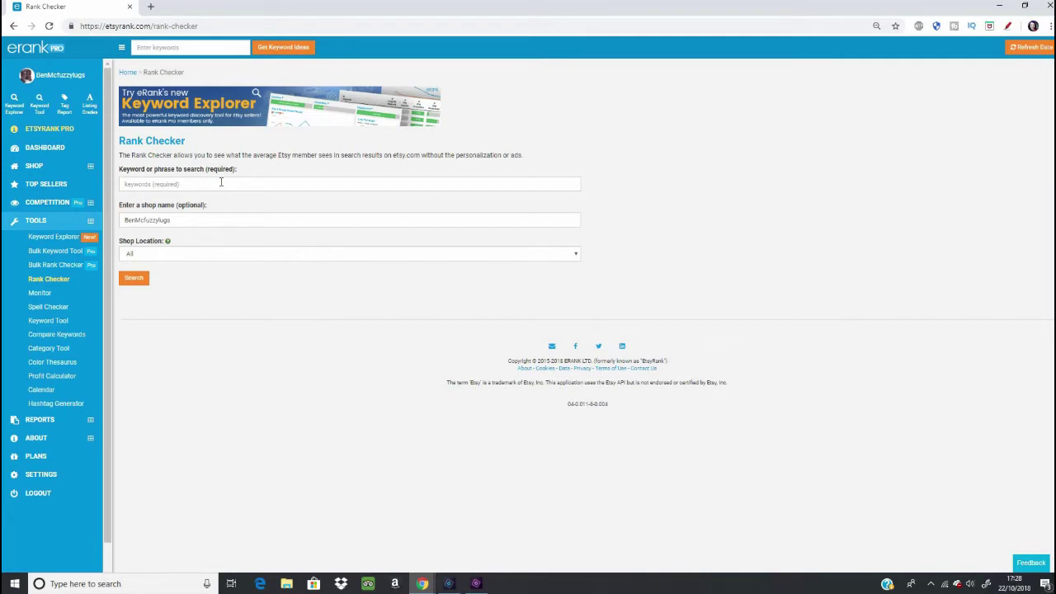
click(221, 182)
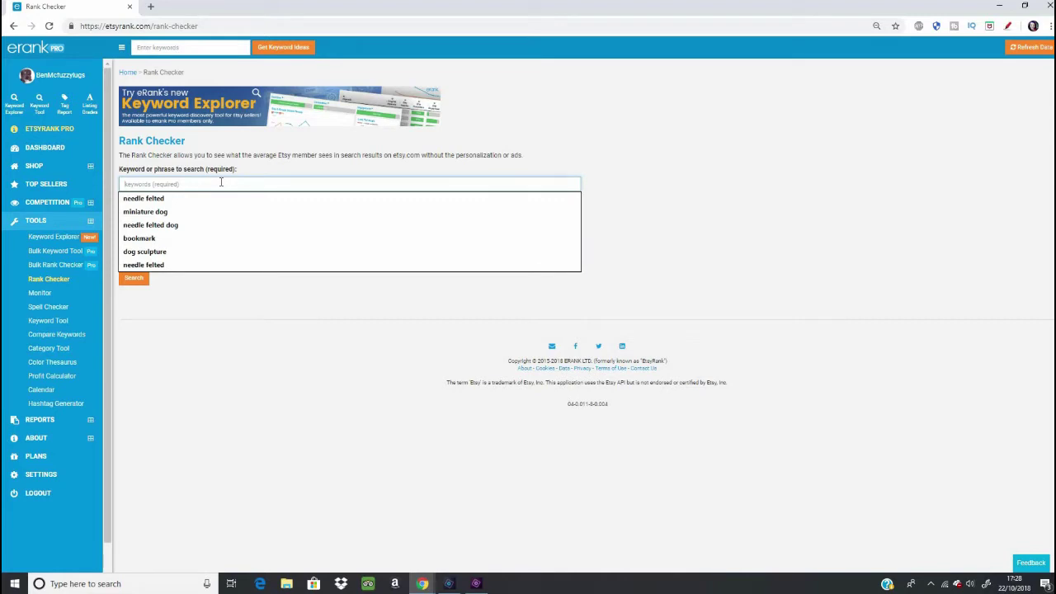
click(172, 213)
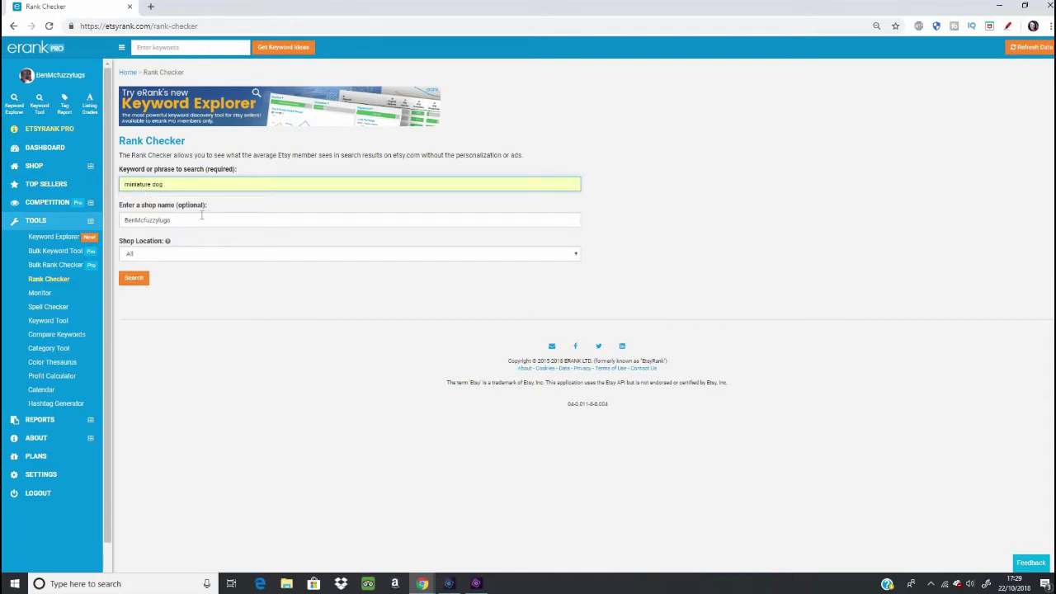
click(180, 256)
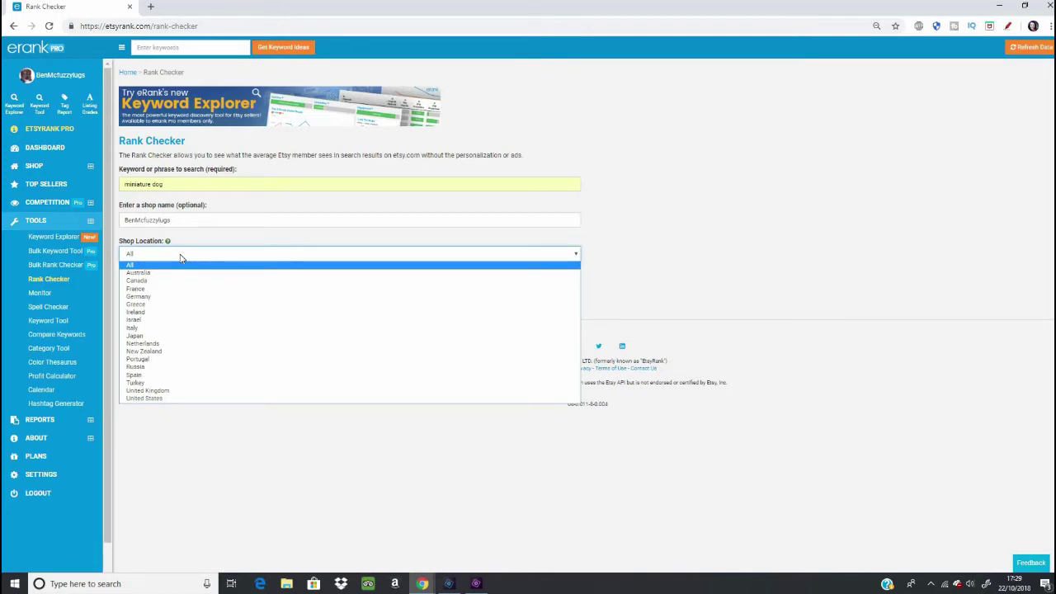
click(189, 391)
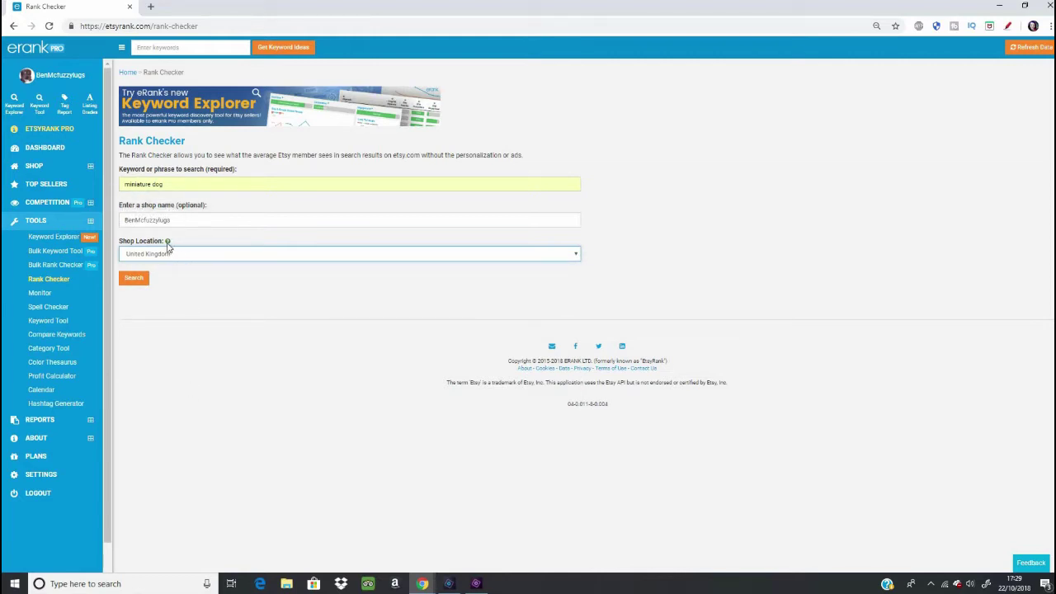
mouse_move(167, 243)
click(132, 280)
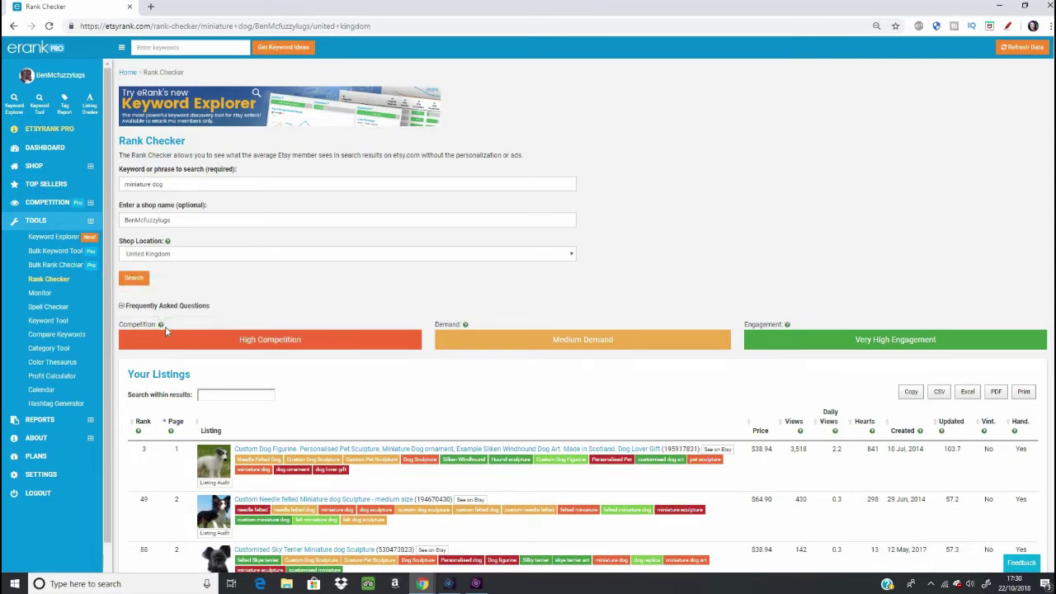
Dismiss the McAfee scheduled scan window and expand the Frequently Asked Questions above the rank results.
mouse_move(160, 326)
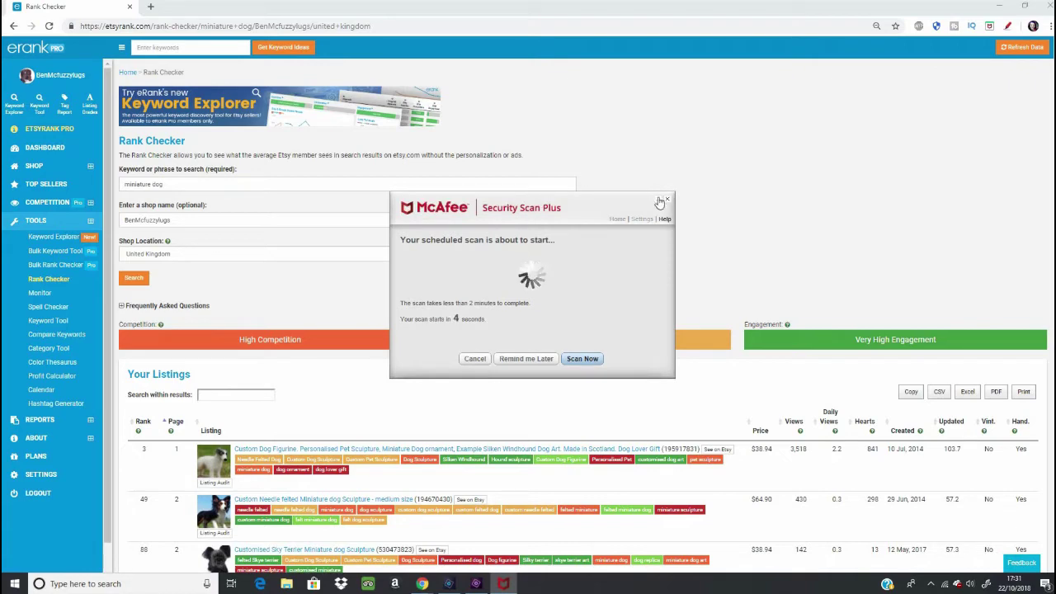
click(666, 199)
click(122, 306)
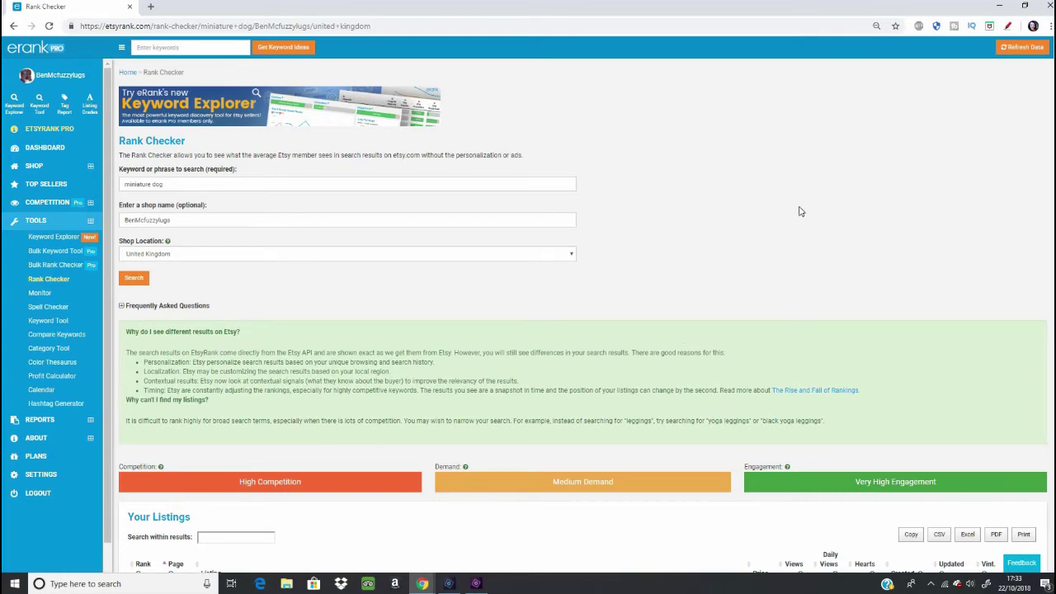
Examine the Your Listings table for rank, page, tags, views, hearts and listing age, including the rank column's help.
scroll(799, 211, down, 5)
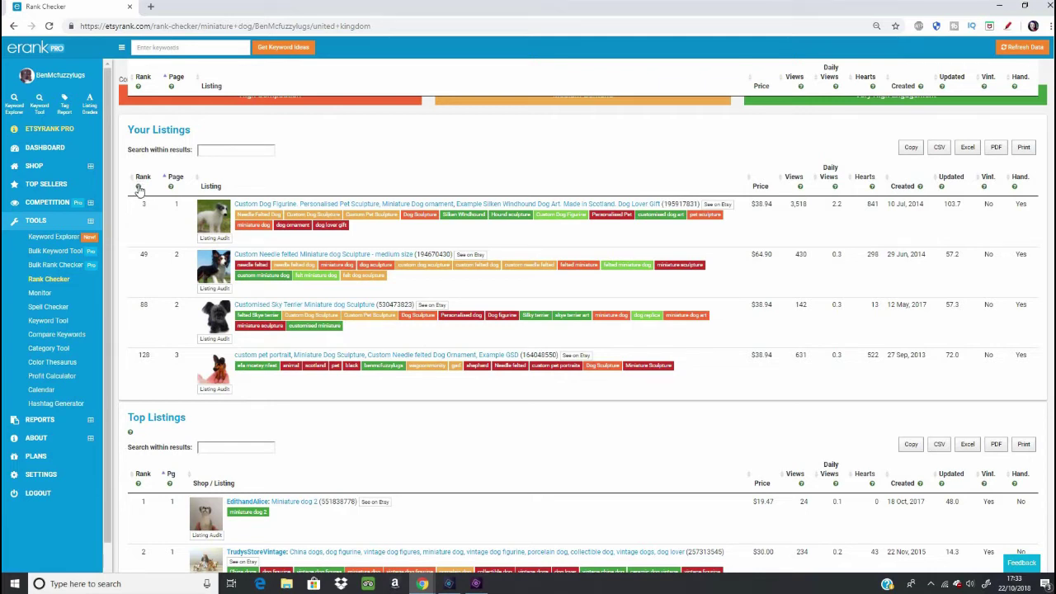
click(140, 190)
scroll(387, 221, up, 2)
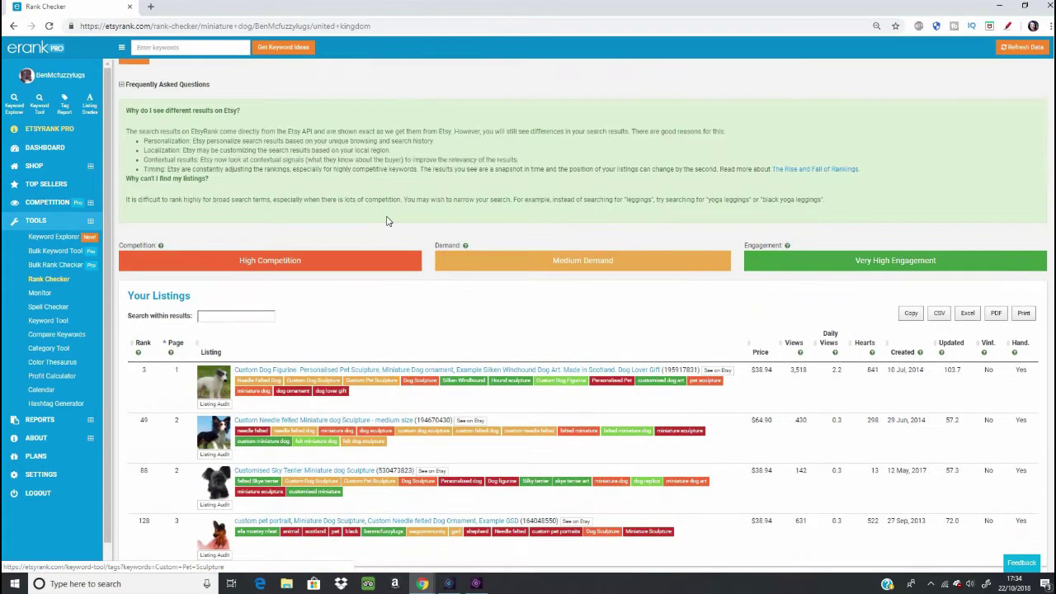
scroll(388, 221, up, 3)
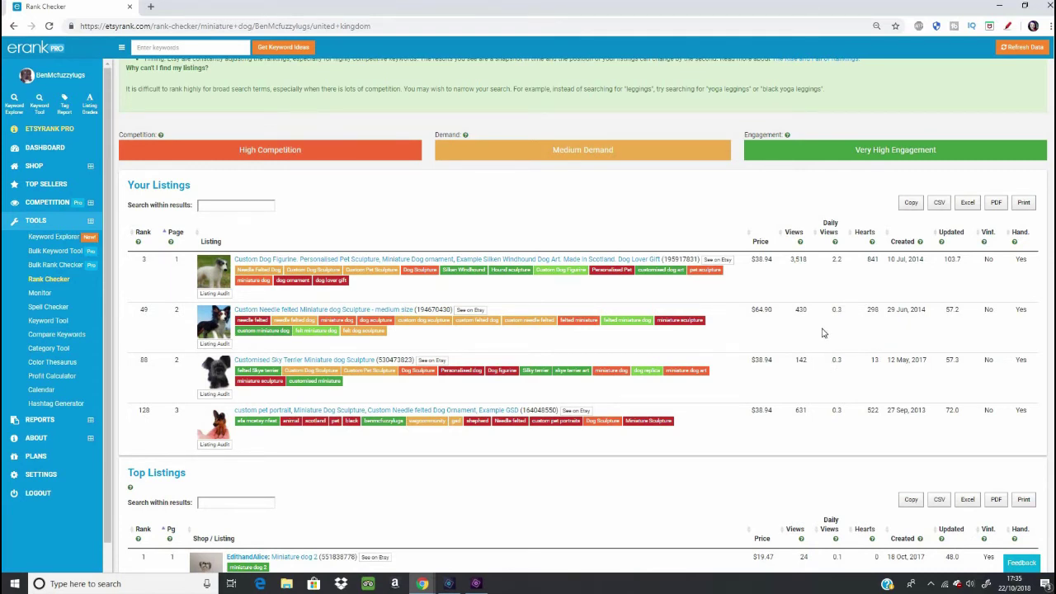
scroll(636, 493, down, 1)
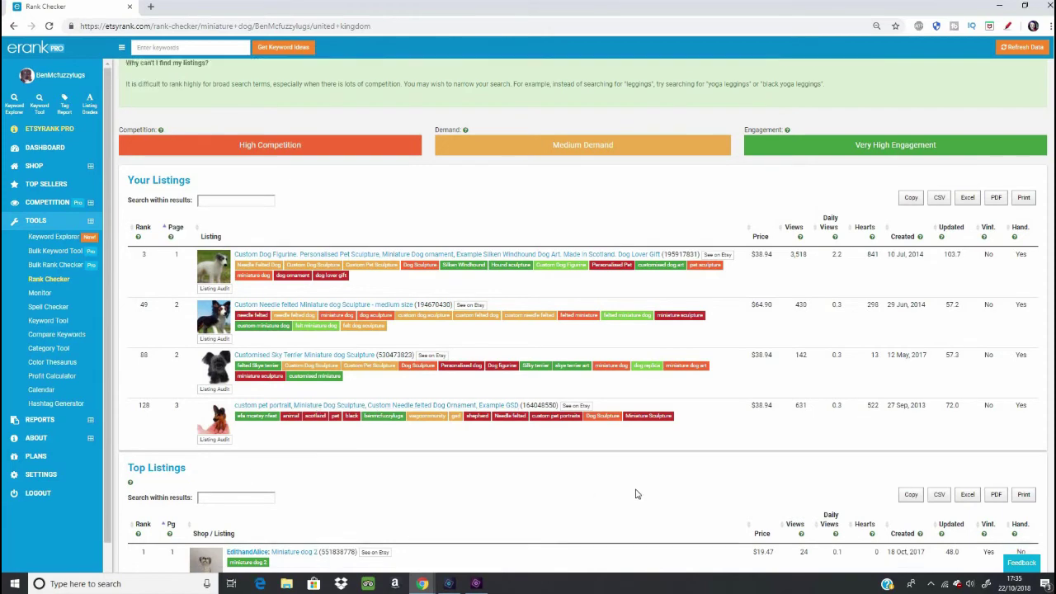
Examine the Top Listings table for United Kingdom competitors, comparing prices, tags, daily views and hearts.
scroll(635, 494, down, 4)
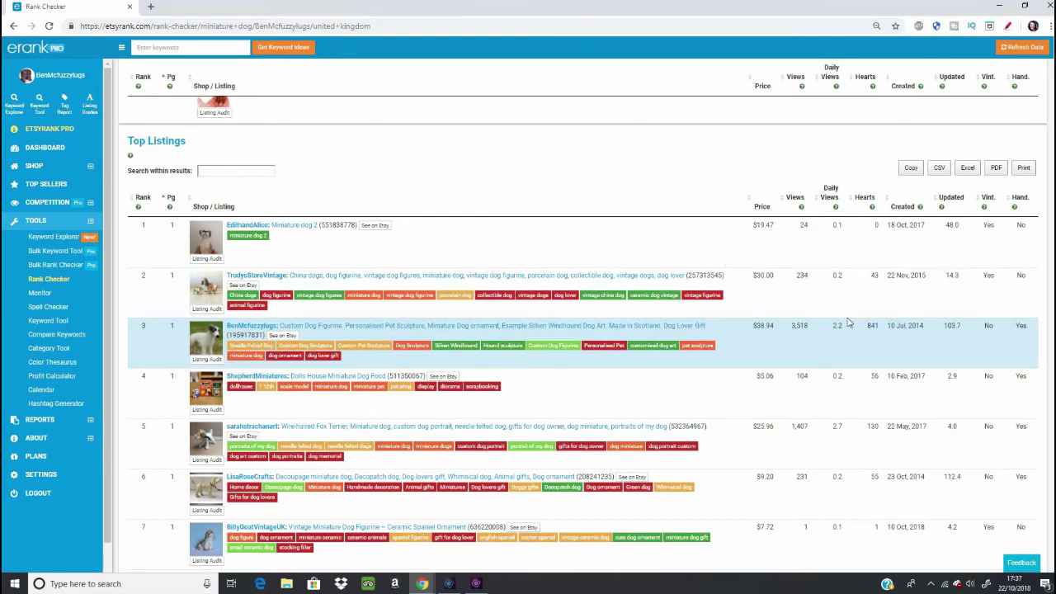
scroll(842, 419, down, 1)
scroll(835, 438, down, 1)
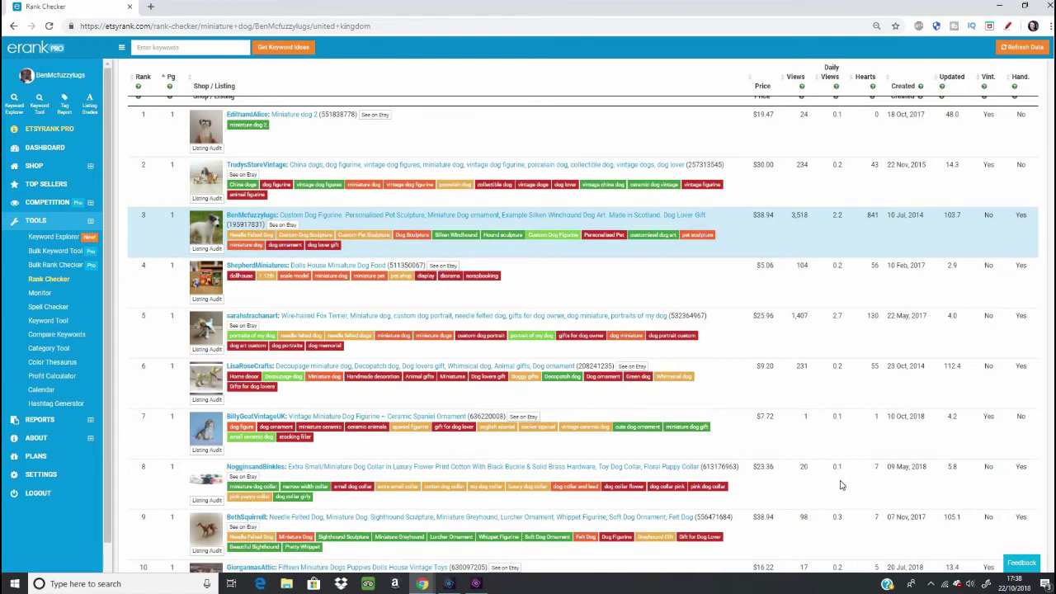
scroll(833, 462, down, 2)
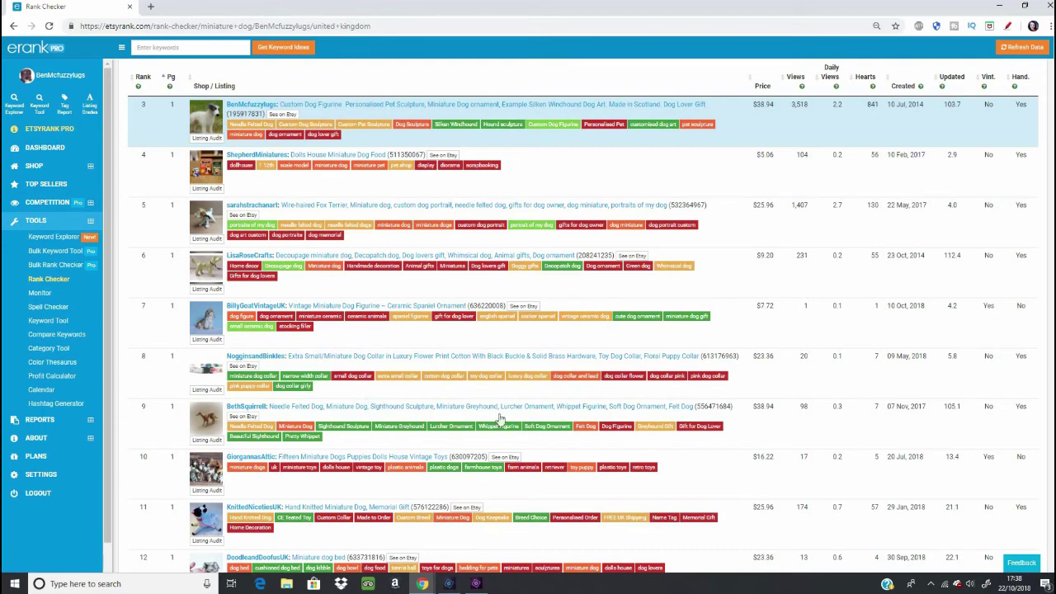
scroll(881, 513, down, 1)
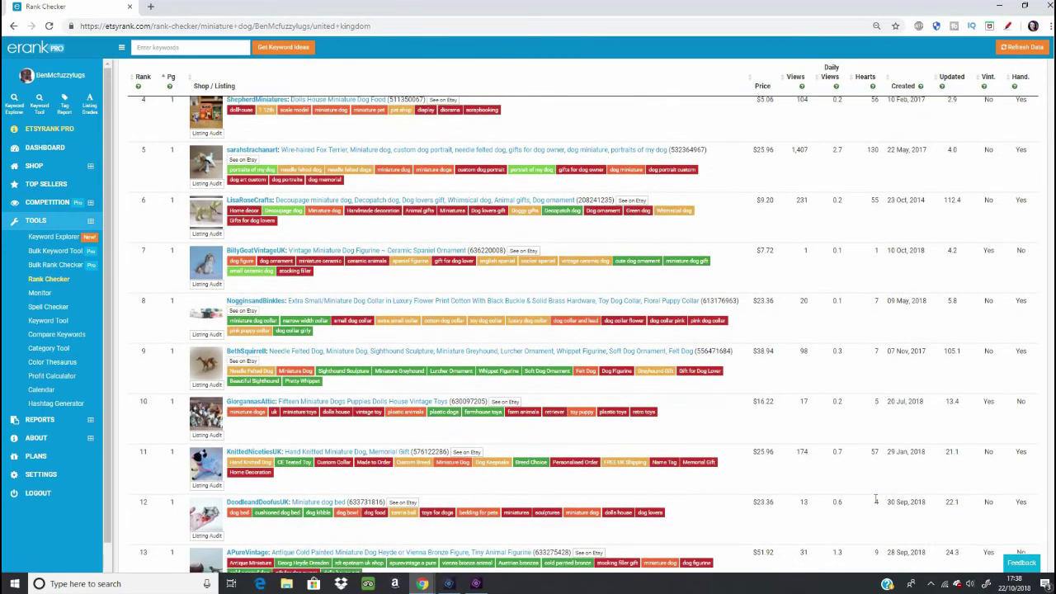
scroll(863, 456, down, 1)
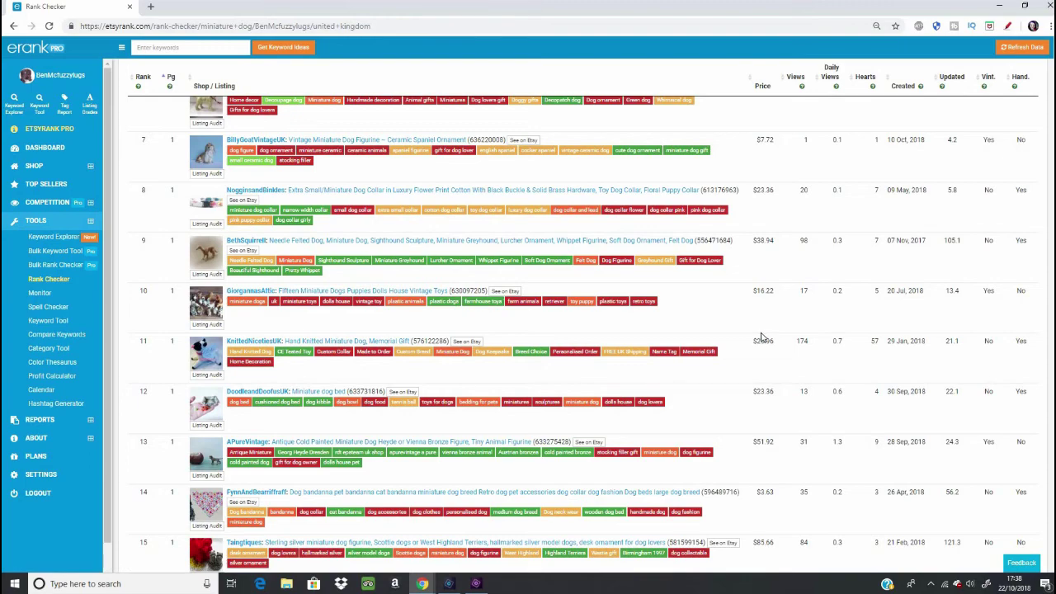
scroll(761, 338, up, 2)
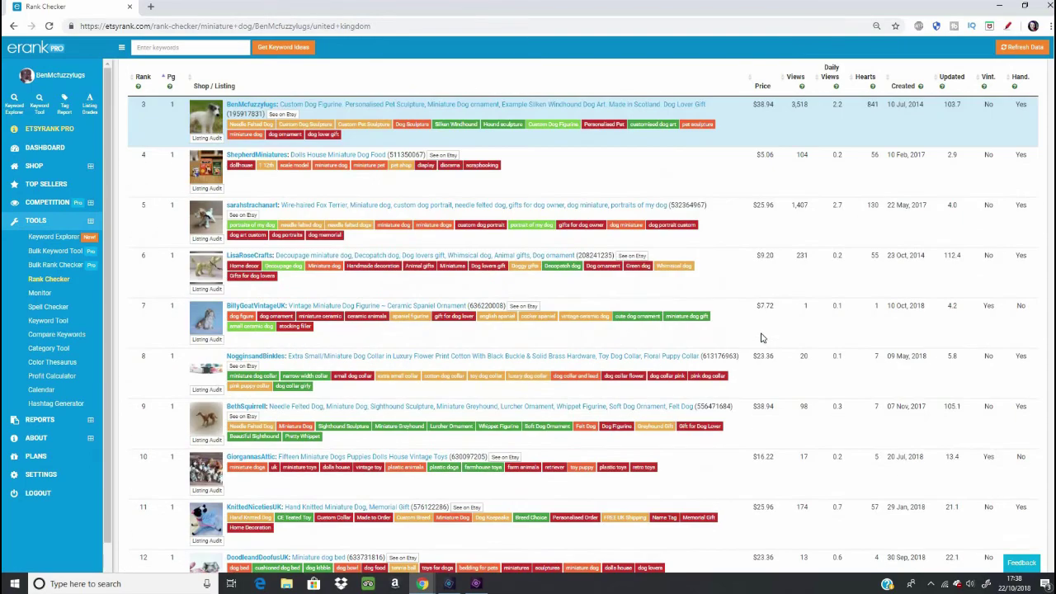
Change the shop location to All and rerun the rank search for "miniature dog".
scroll(761, 338, up, 5)
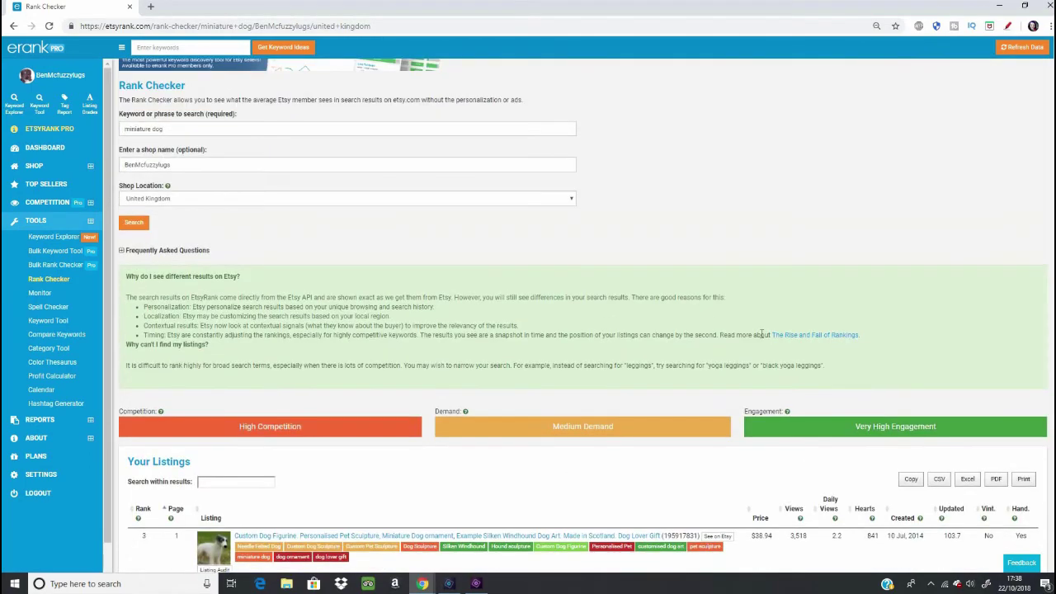
scroll(761, 334, up, 1)
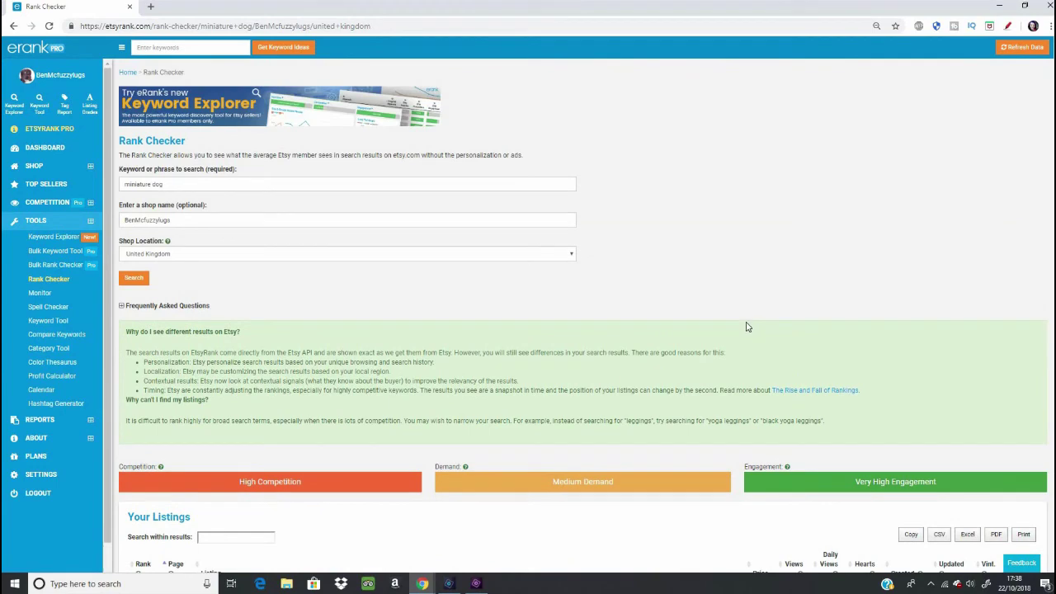
click(211, 254)
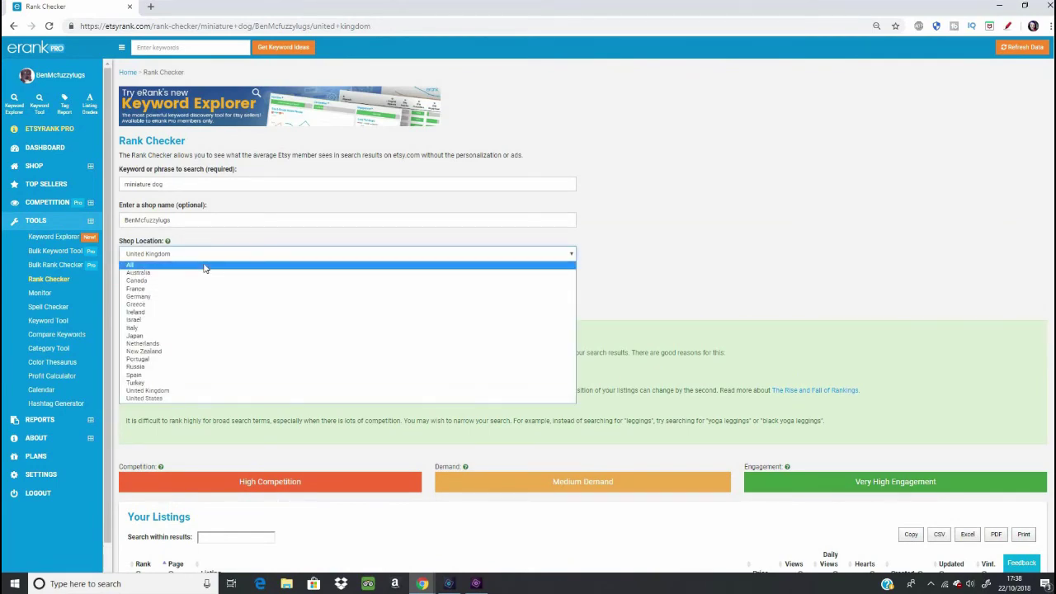
click(205, 266)
scroll(289, 295, down, 3)
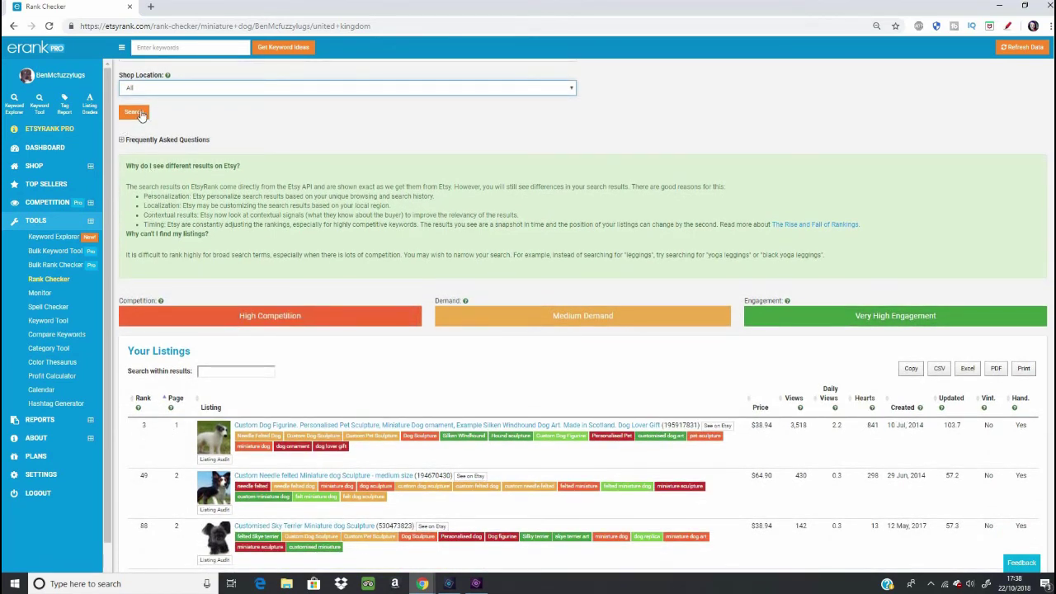
click(135, 113)
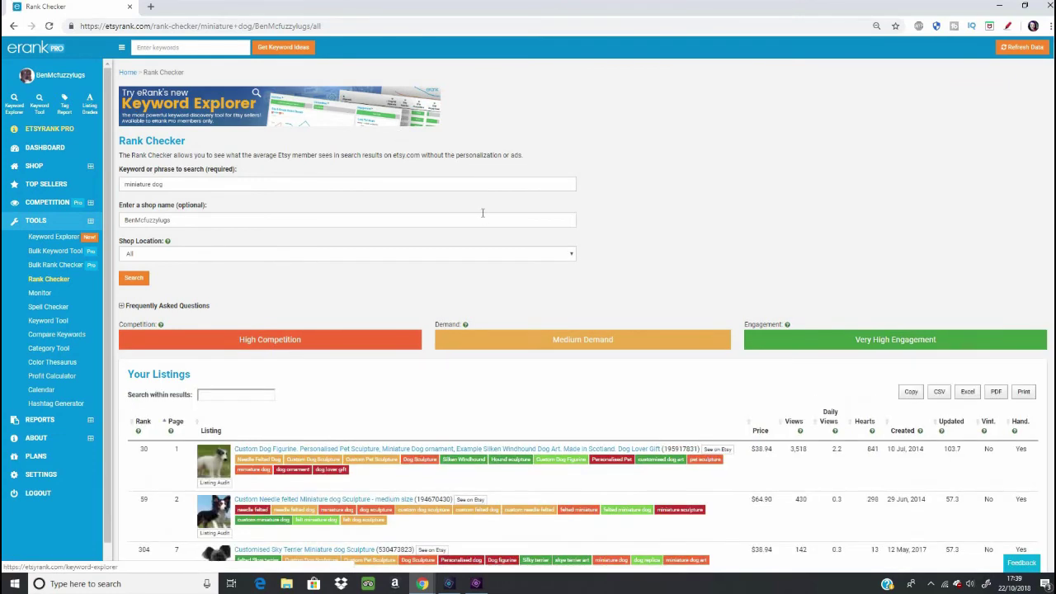
Examine the shop's own listing ranks and the Top Listings across all locations, comparing prices, views, daily views and hearts.
scroll(347, 168, down, 2)
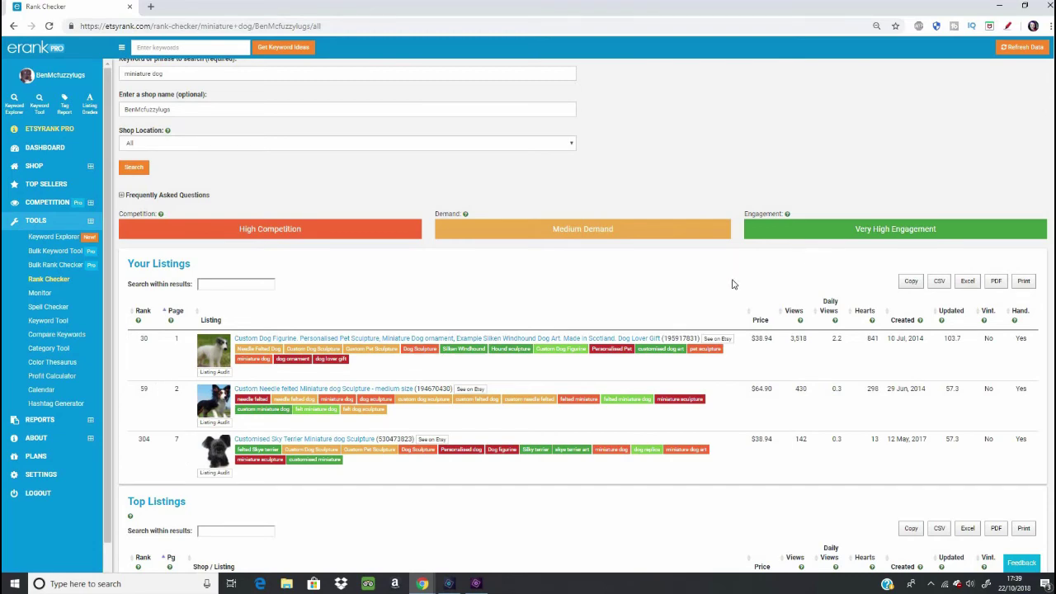
scroll(732, 284, down, 3)
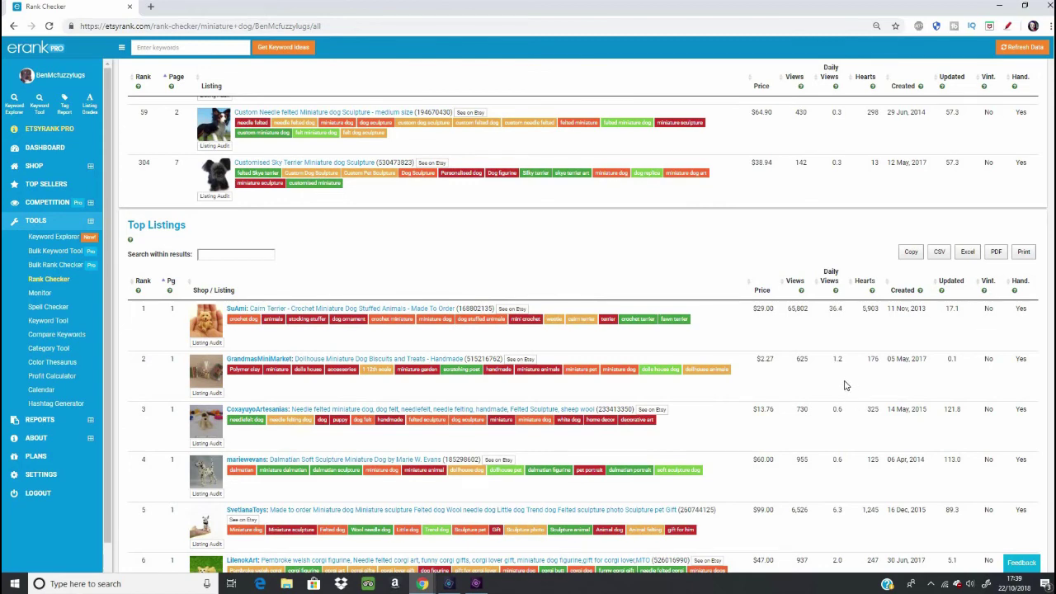
scroll(845, 385, down, 2)
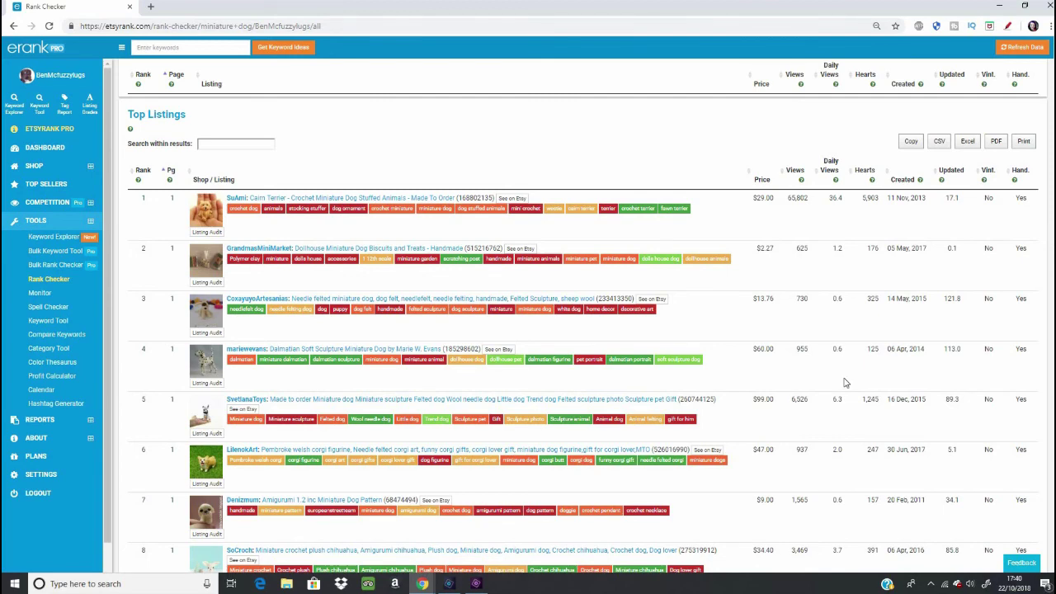
scroll(844, 382, down, 2)
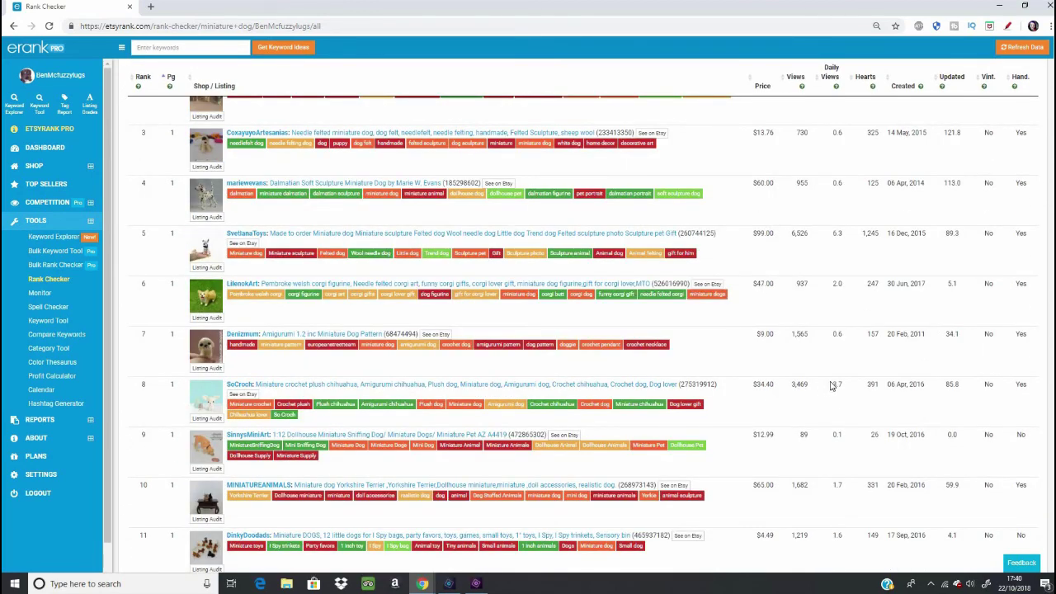
scroll(832, 364, down, 1)
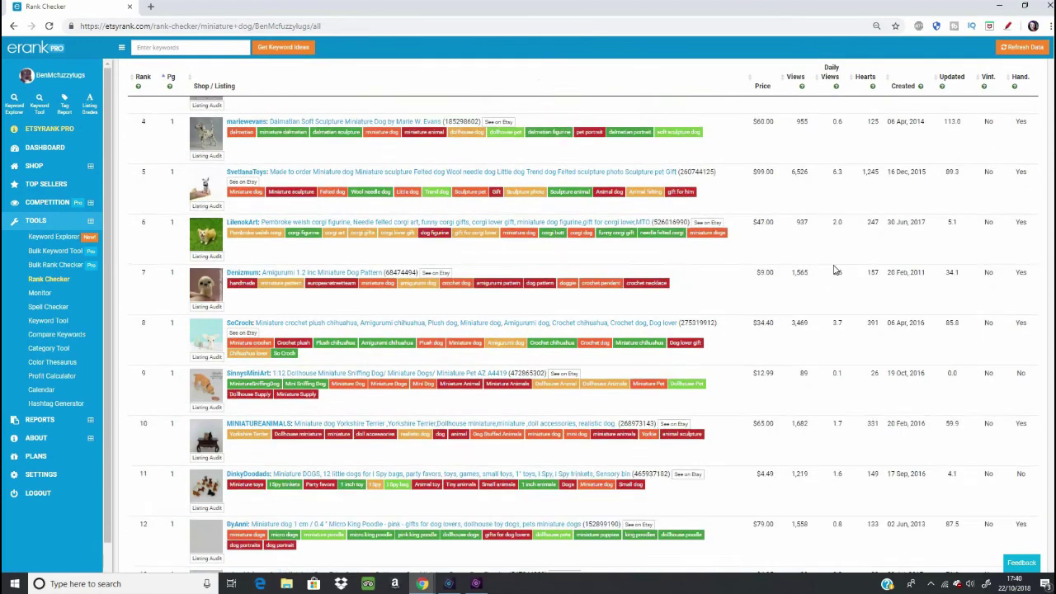
scroll(836, 270, down, 2)
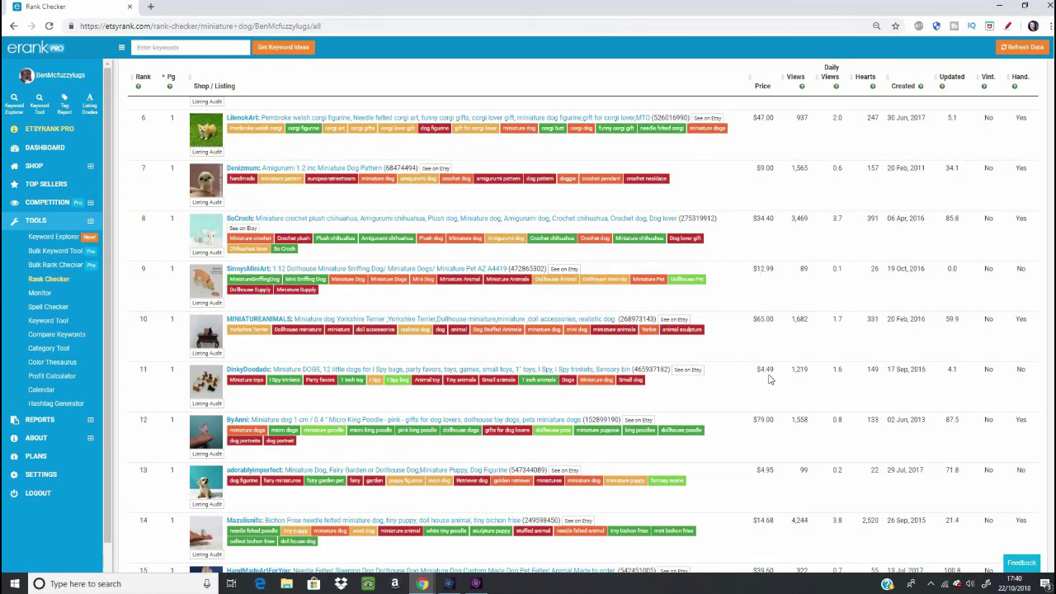
scroll(711, 312, up, 8)
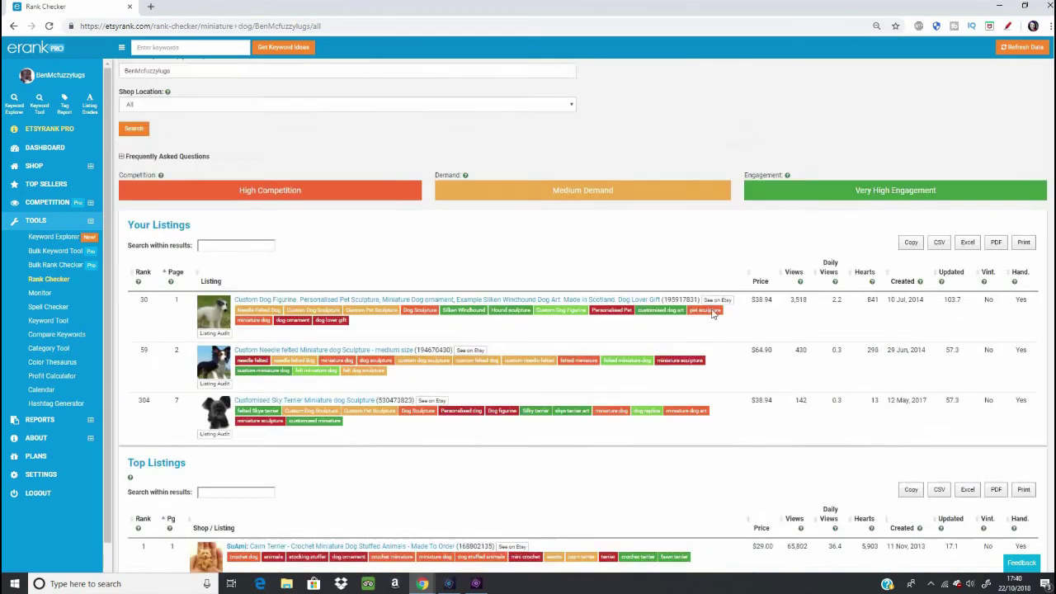
scroll(713, 312, up, 2)
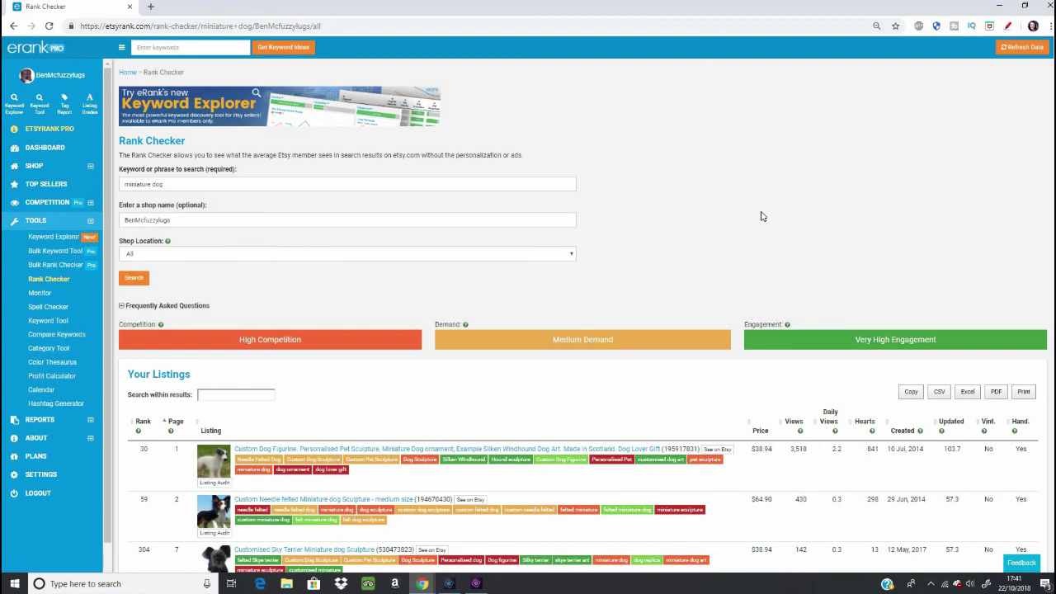
scroll(594, 250, down, 2)
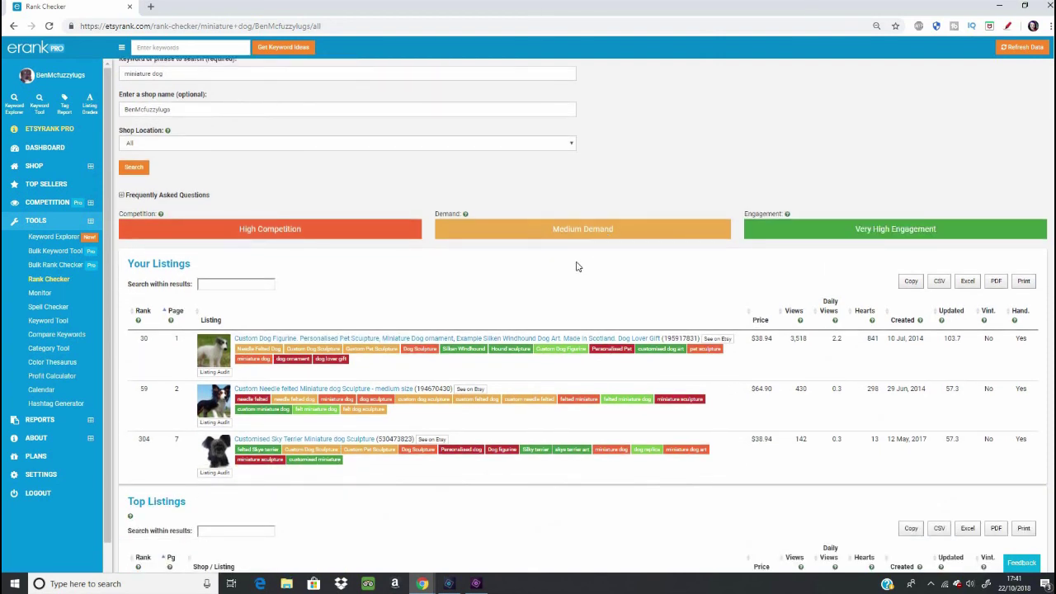